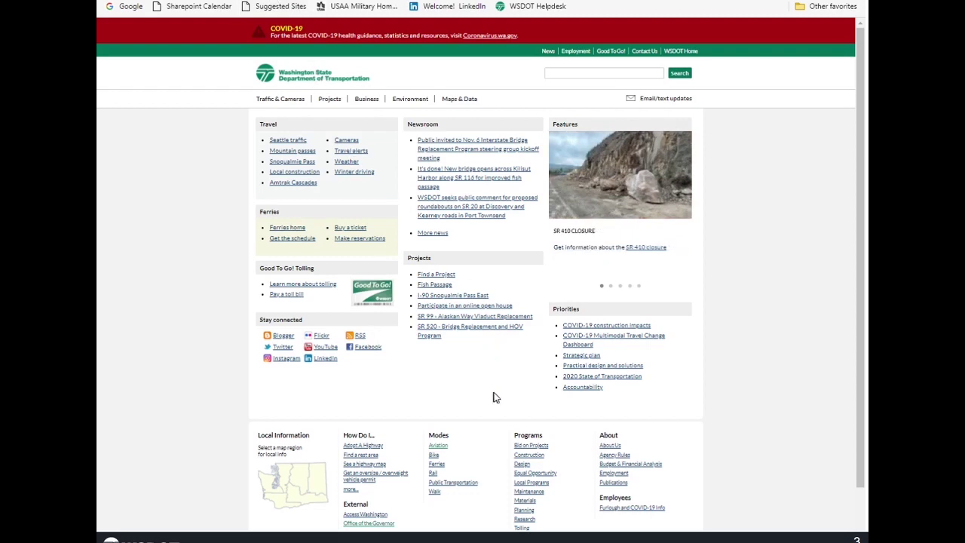
Go to WSDOT's Aviation page and follow the Aviation Economic Impact Calculator link under Plans and Studies
click(441, 447)
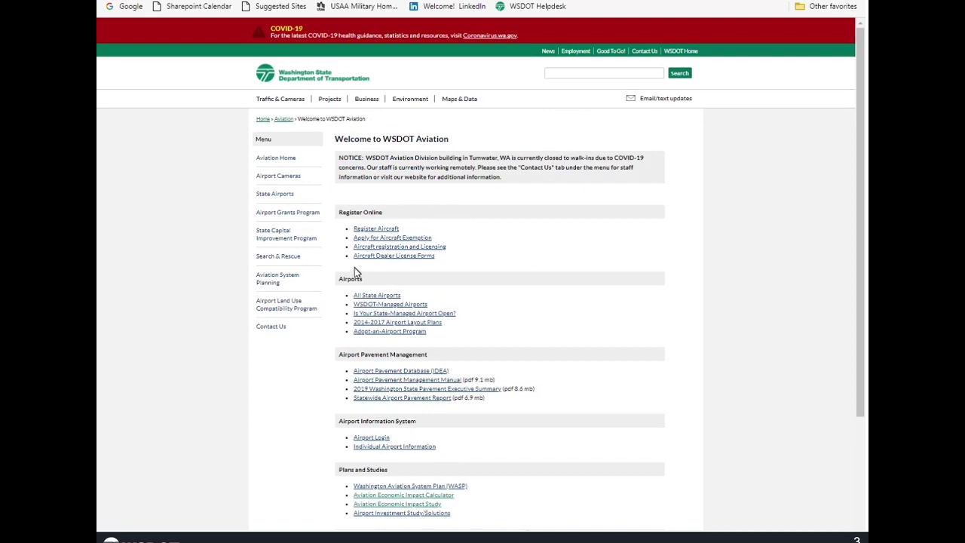
scroll(359, 479, down, 3)
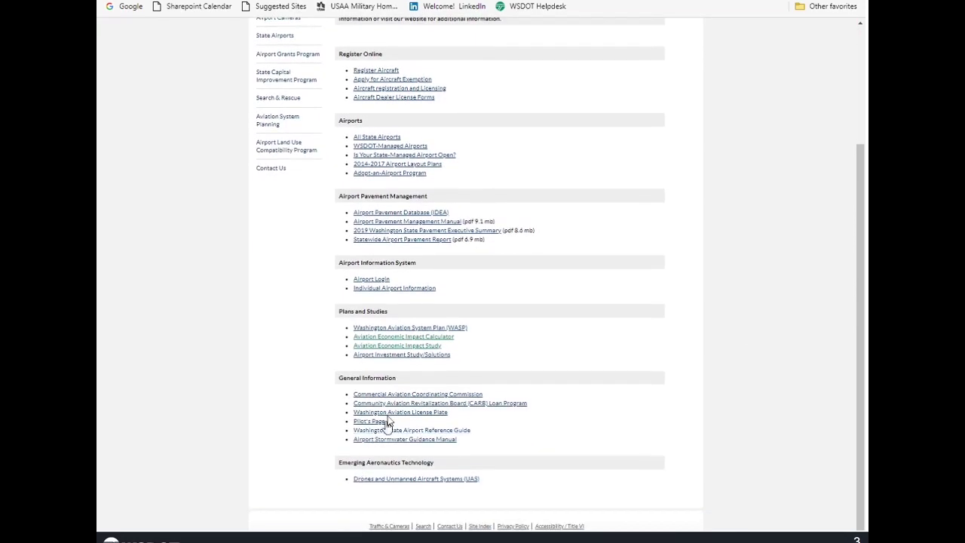
click(403, 337)
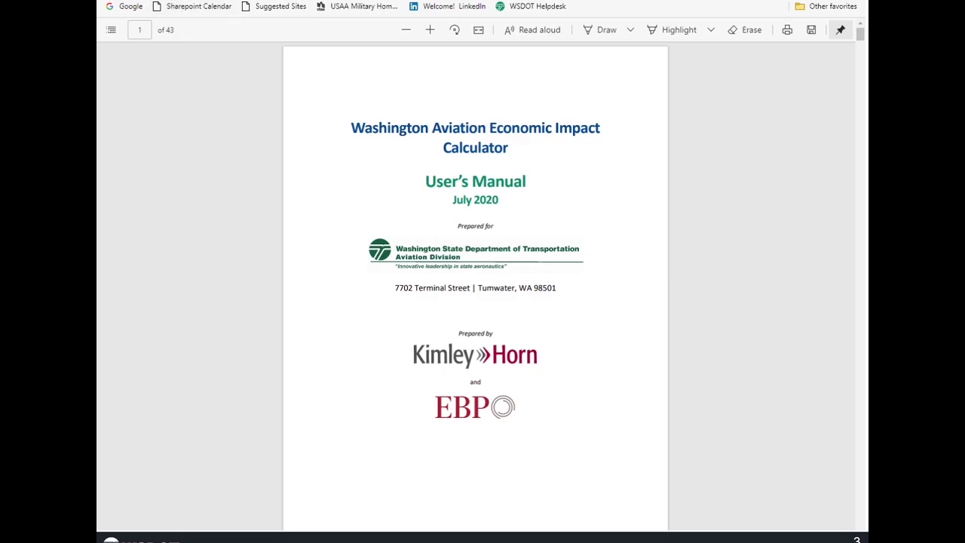
Switch from the User's Manual PDF back to the calculator page
key(ctrl+Tab)
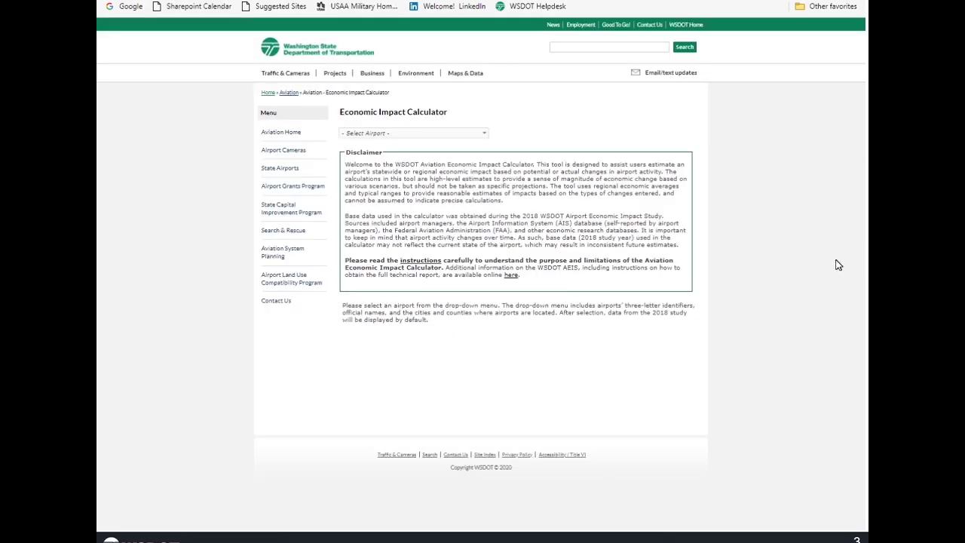
Pick Olympia Regional from the Select Airport list to load its spending figures
click(485, 134)
scroll(454, 338, down, 1)
scroll(455, 339, down, 6)
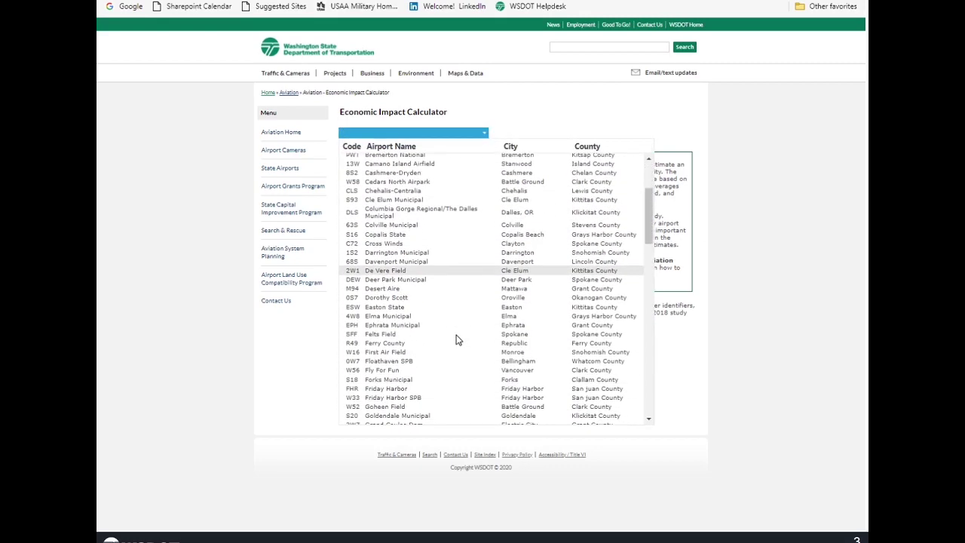
scroll(456, 340, down, 3)
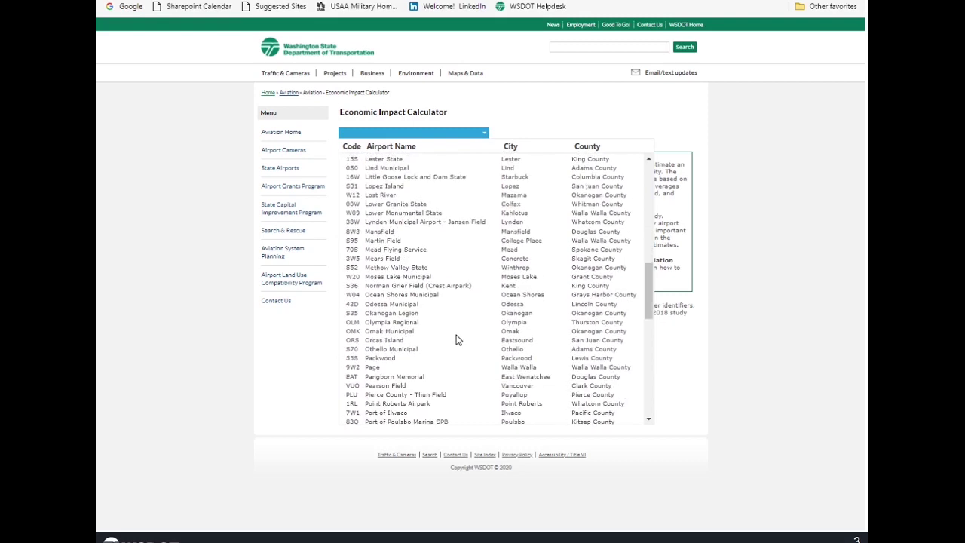
click(392, 322)
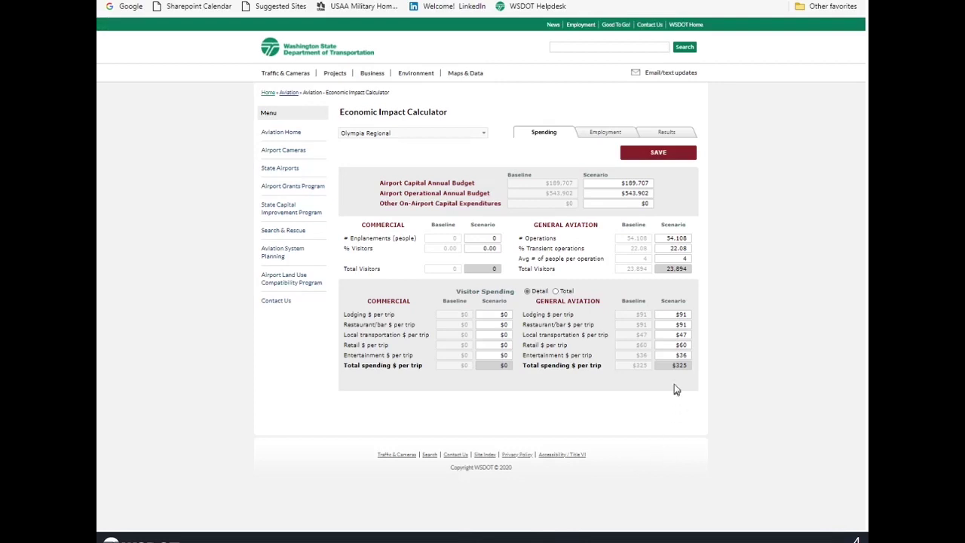
Check the Employment inputs, then show Results: 516 jobs and $105,974,000 in business revenues
click(609, 136)
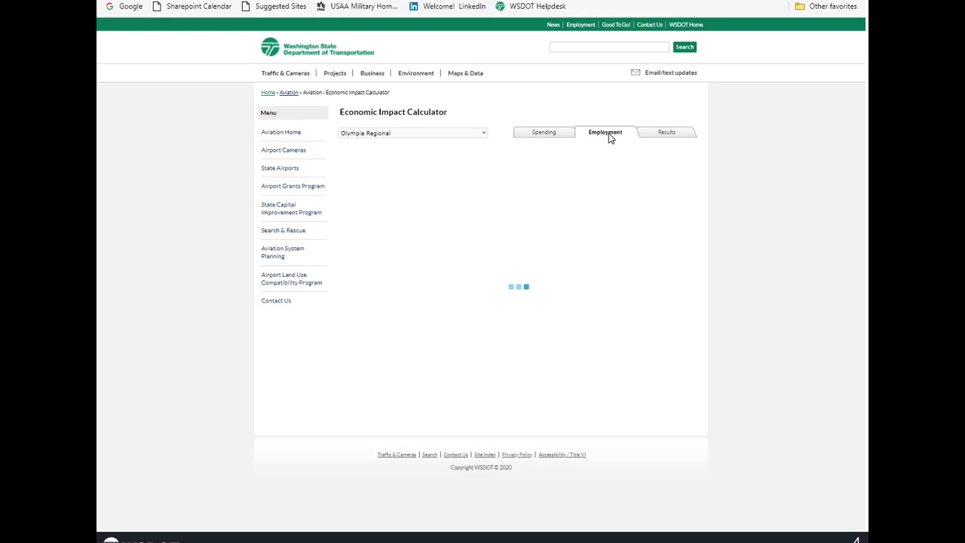
click(663, 138)
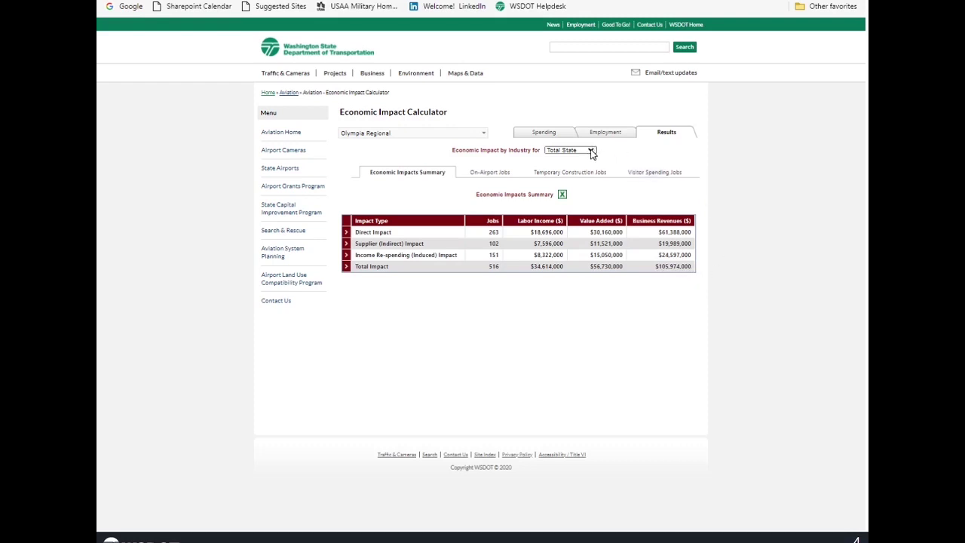
View Region impacts, return to Total State, then export the summary to Excel and open it
click(591, 151)
click(581, 159)
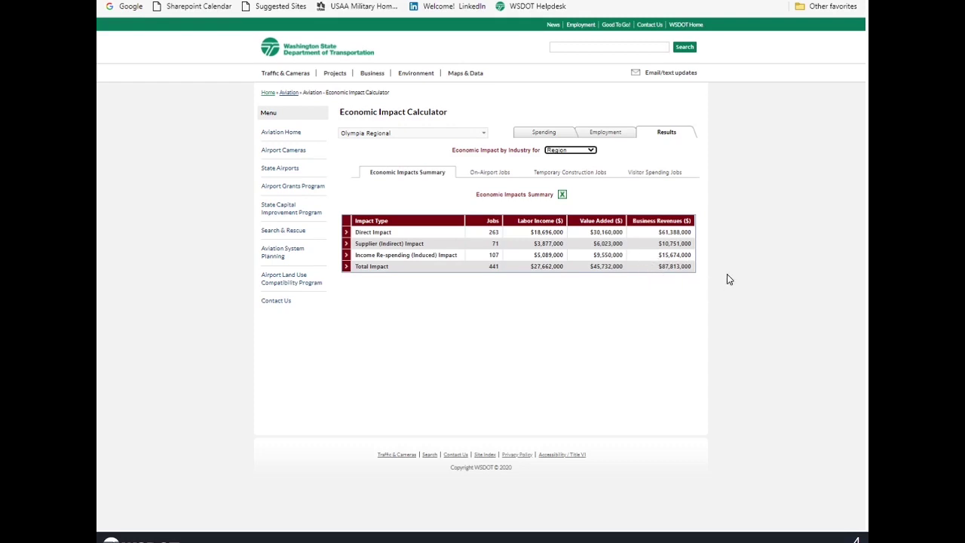
click(592, 150)
click(587, 167)
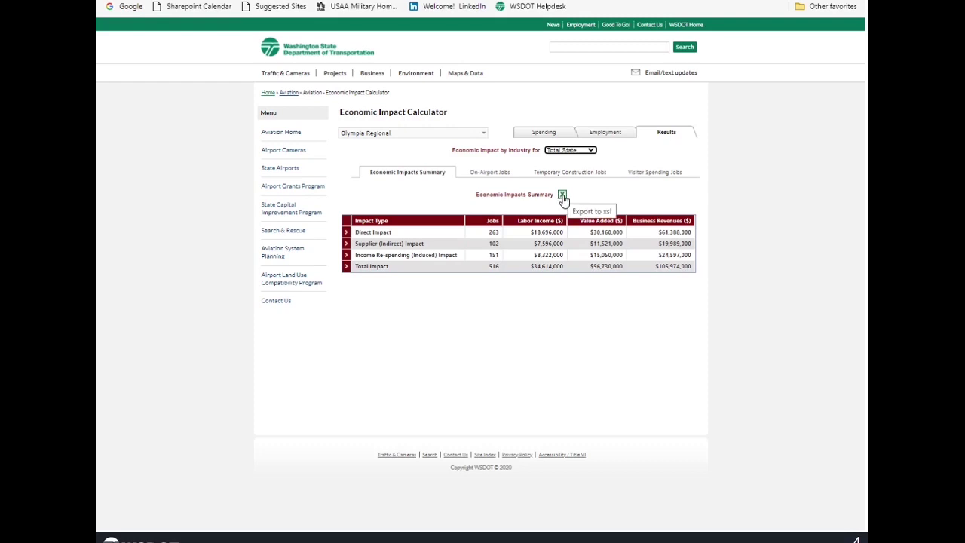
click(562, 195)
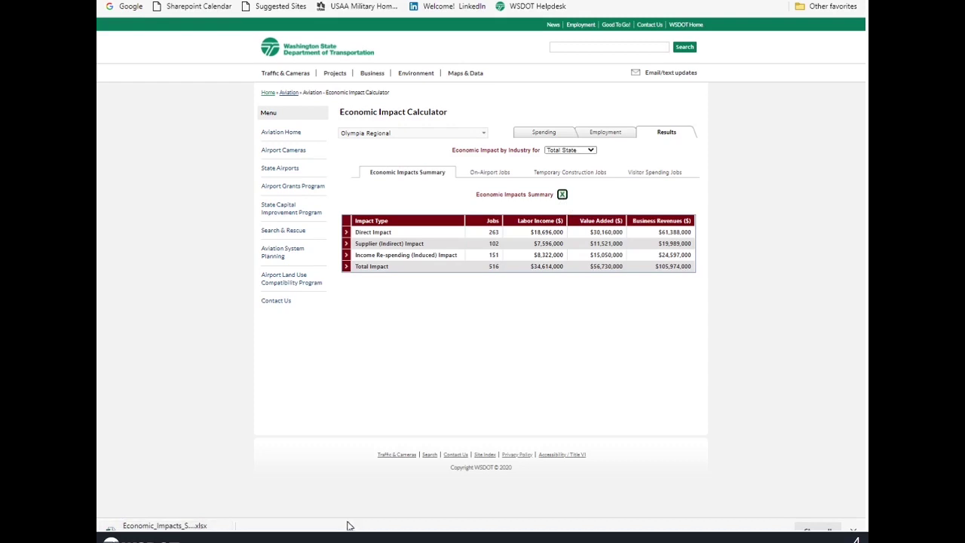
click(158, 525)
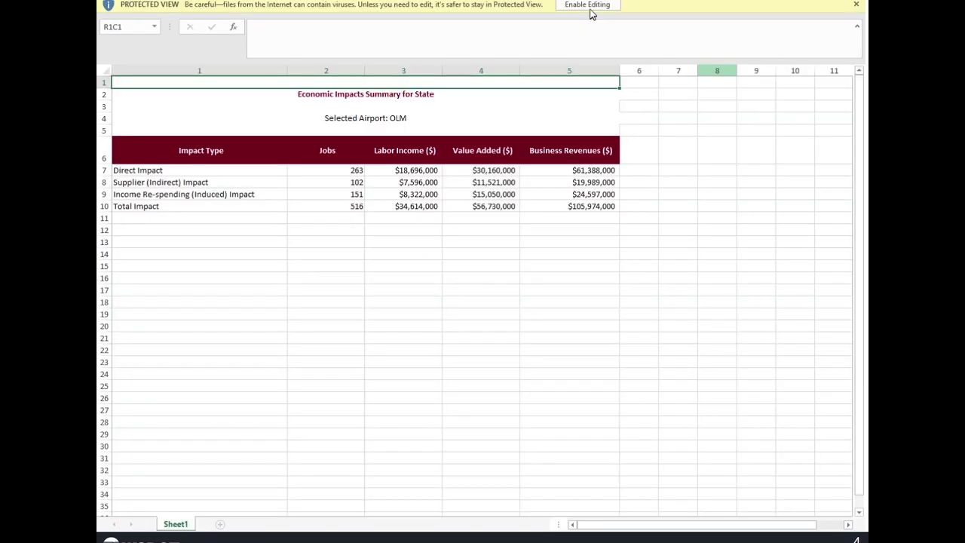
Enable editing of the exported Economic Impacts Summary spreadsheet
click(590, 8)
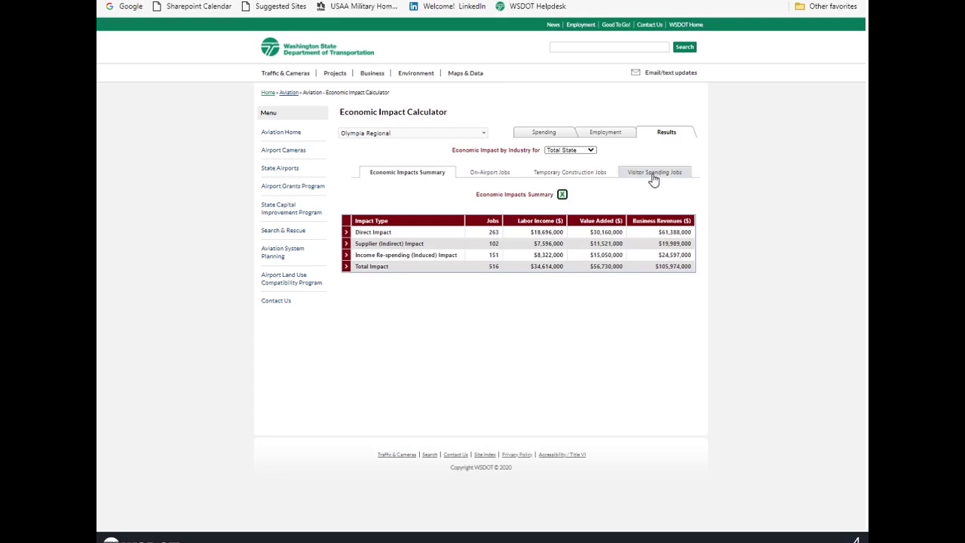
Export the Visitor Spending Jobs by Sector table to Excel, open it, and return to Spending
click(654, 175)
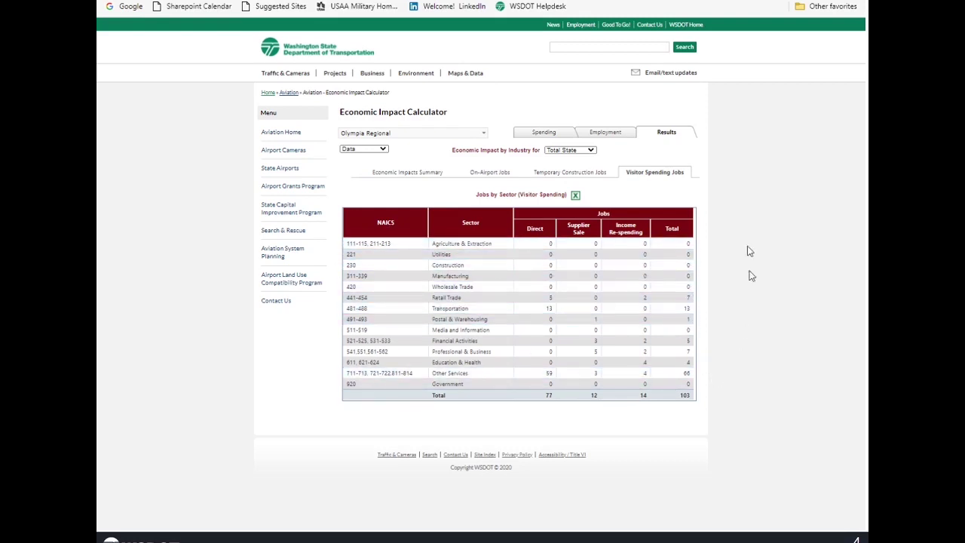
click(575, 195)
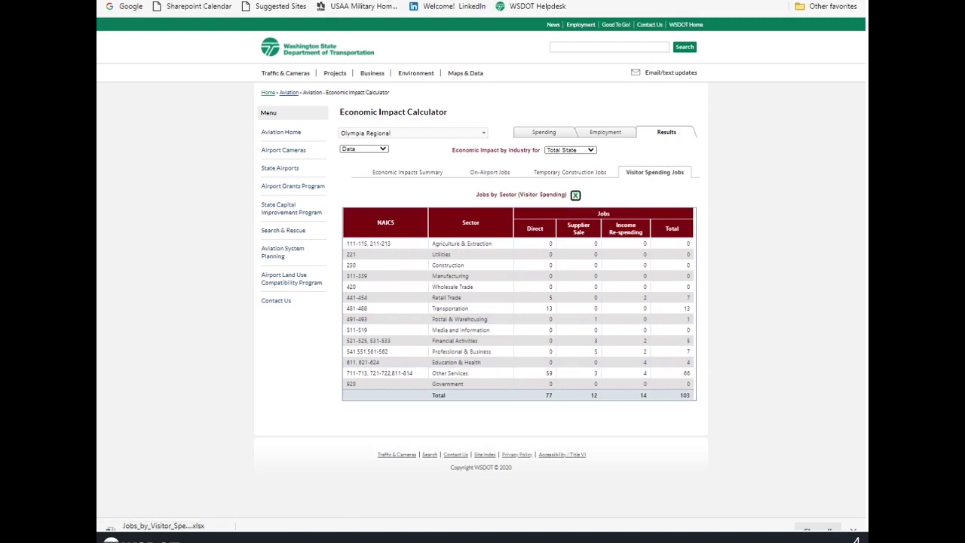
click(162, 525)
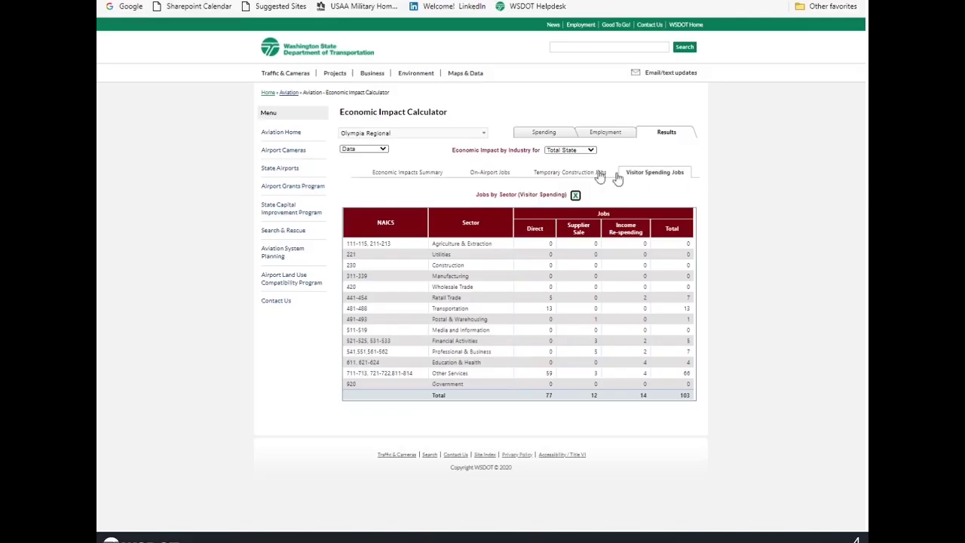
click(544, 134)
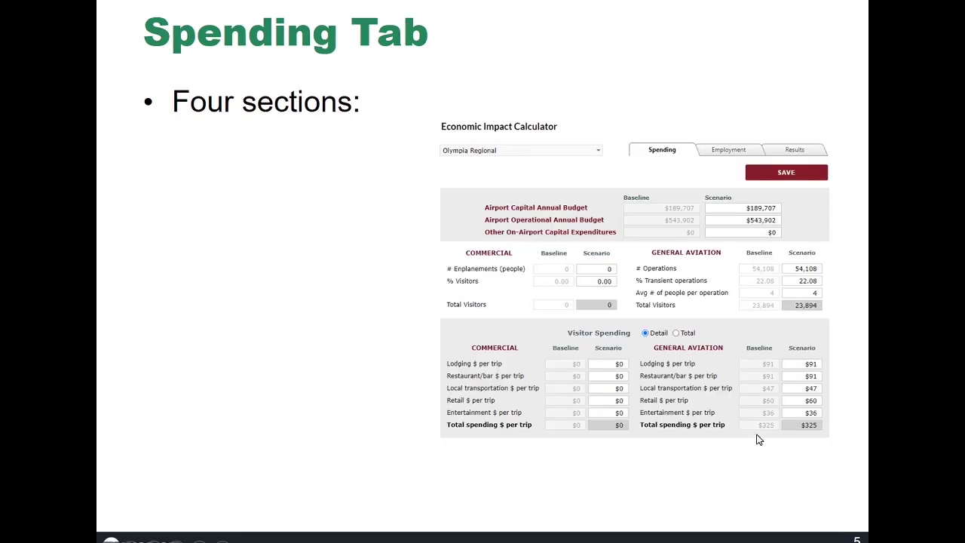
Reveal all four Spending Tab bullets on slide 5, then advance to the calculator recording
click(769, 456)
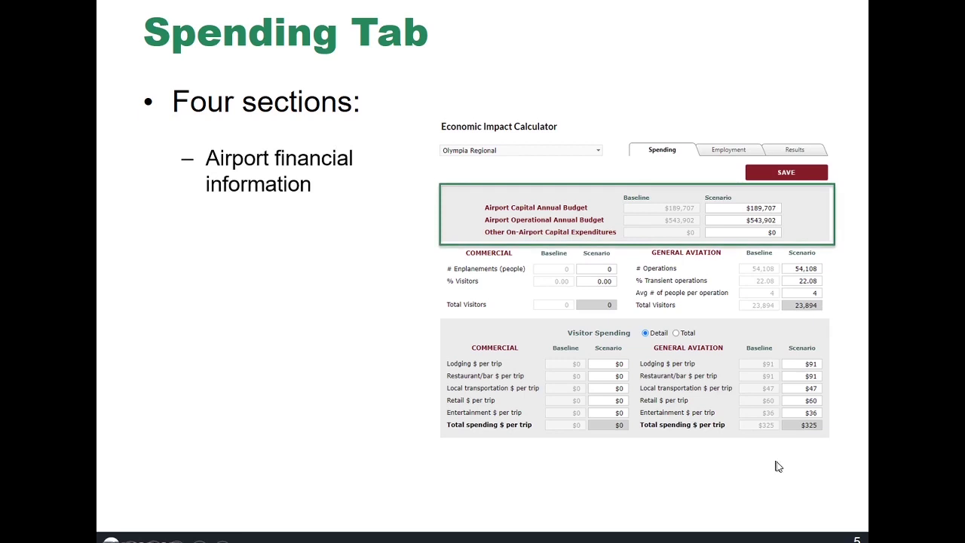
click(819, 468)
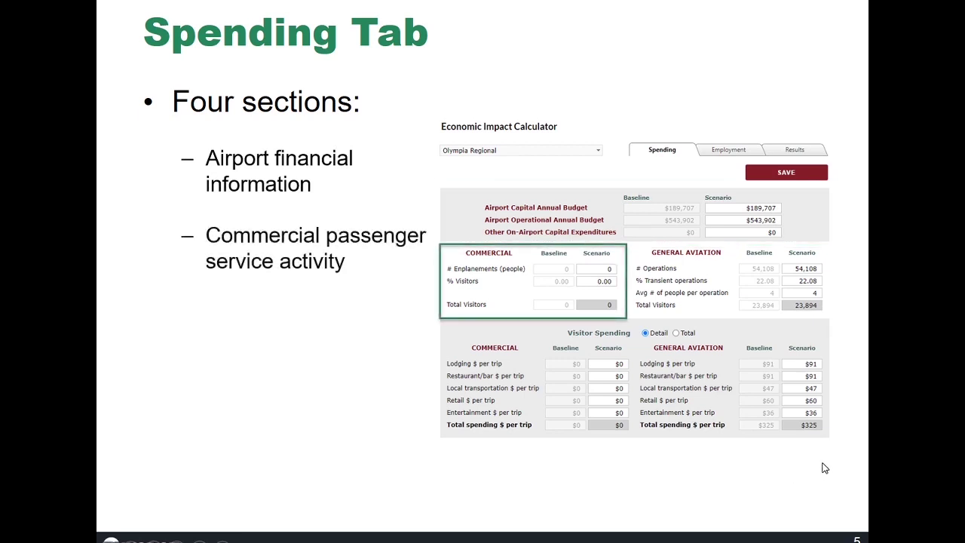
click(828, 464)
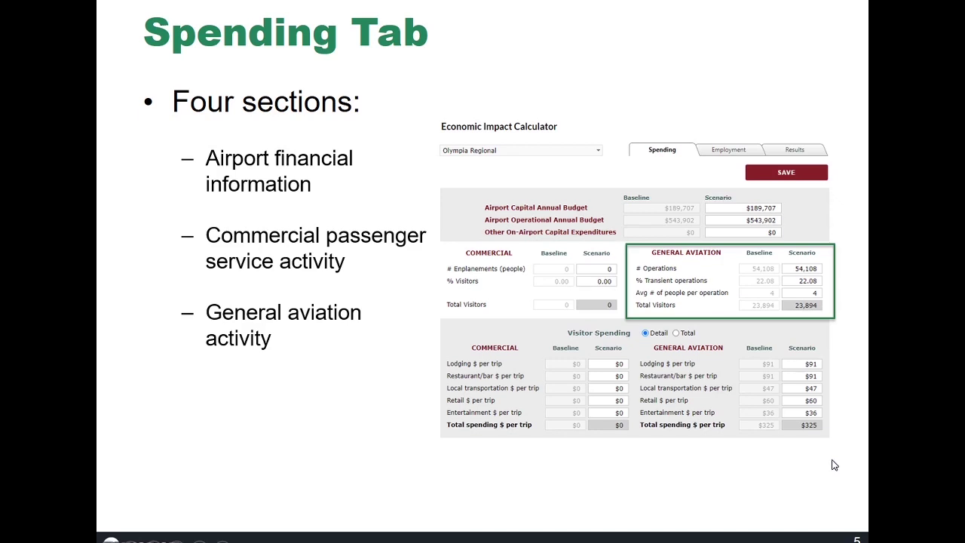
click(833, 465)
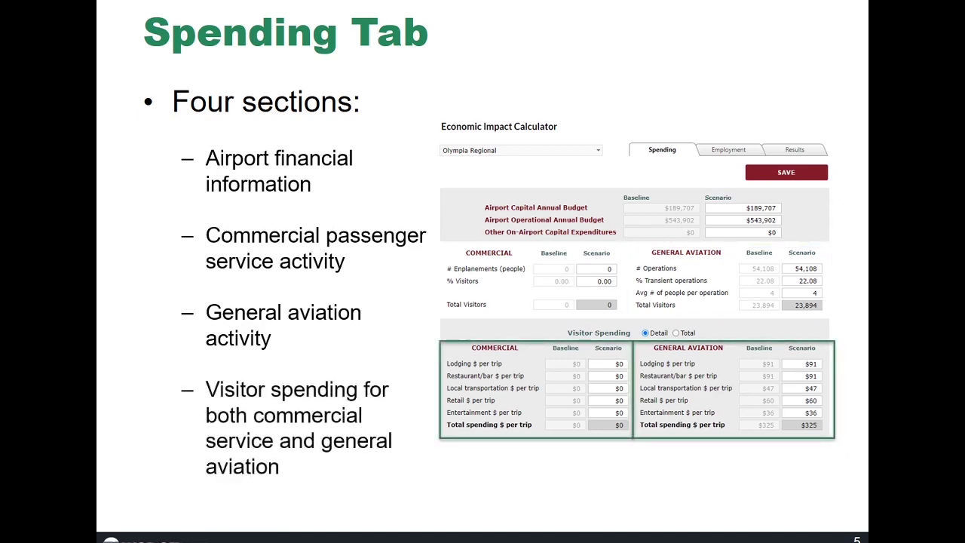
key(Right)
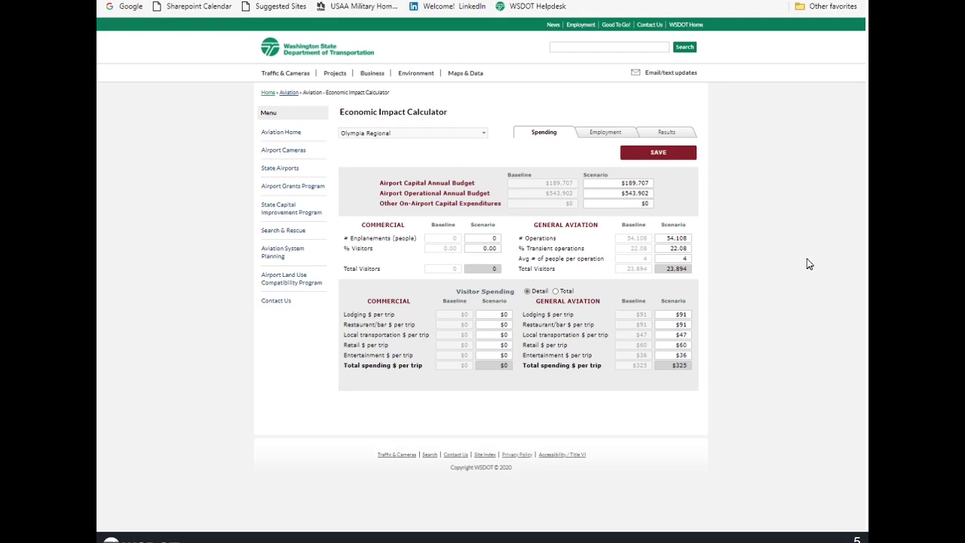
Enter $500,000 as the scenario Airport Capital Annual Budget and save the scenario
click(633, 186)
click(610, 182)
text(500)
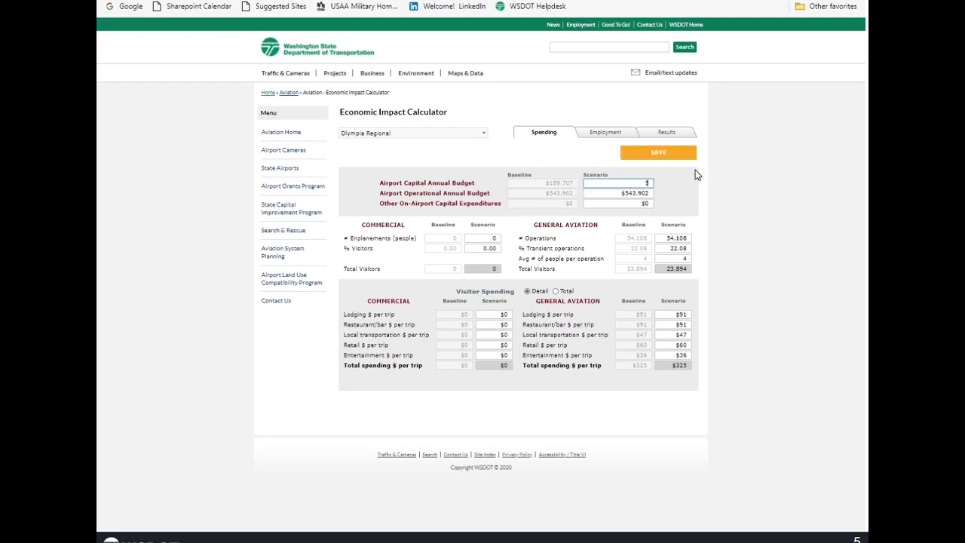
text(00)
key(Tab)
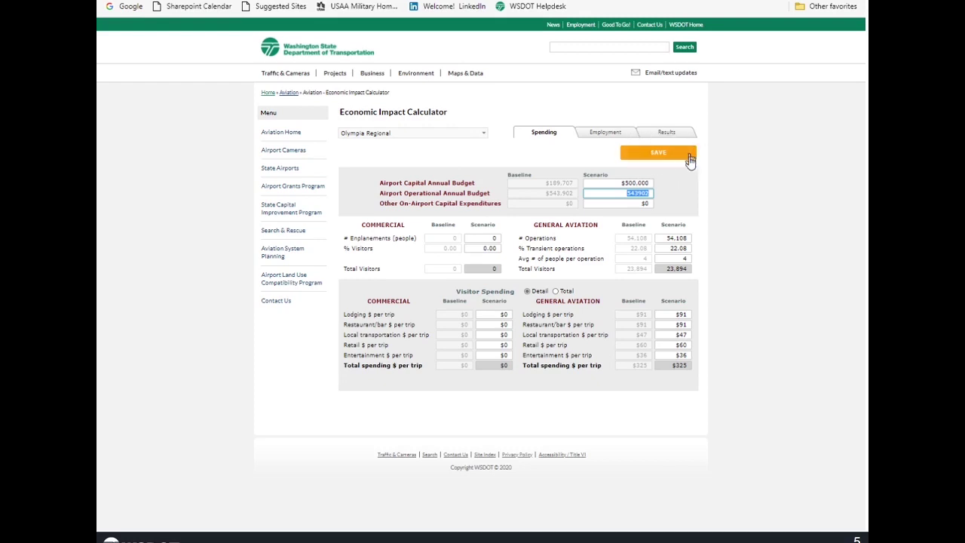
click(664, 155)
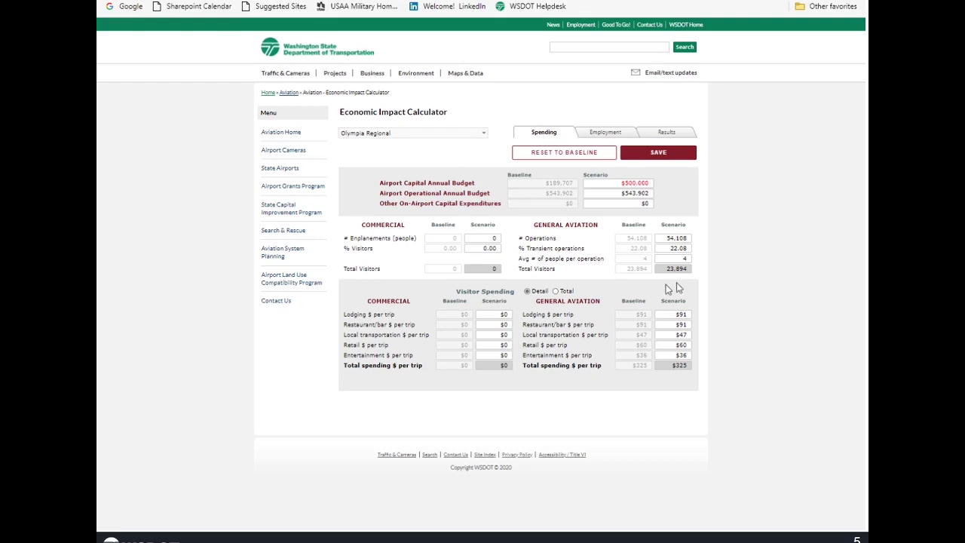
Reset the scenario to baseline values, leaving the budget and capital expenditure fields unchanged
click(572, 152)
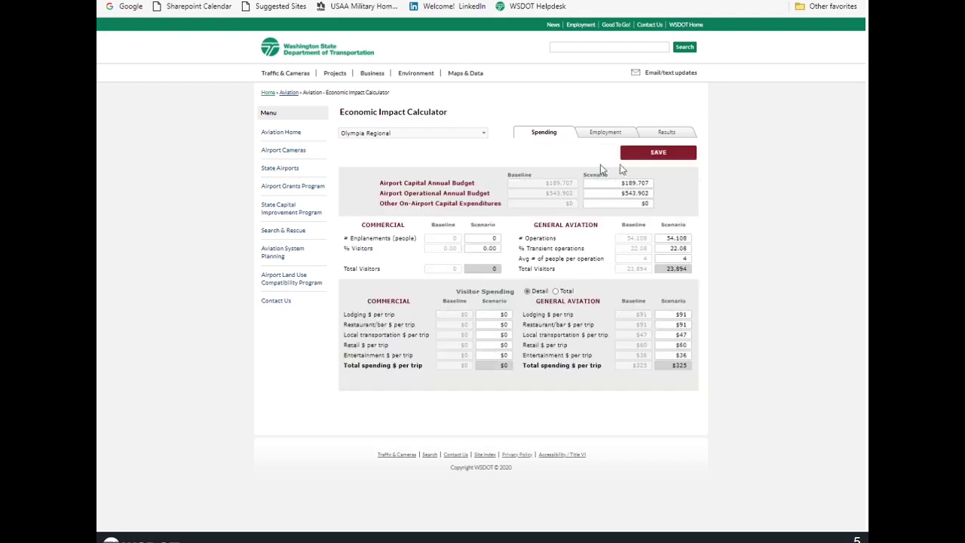
click(626, 193)
click(641, 203)
click(737, 242)
Set scenario commercial enplanements to 500,000 and visitors to 45%, giving 225,000 visitors
click(473, 239)
double_click(474, 239)
text(5)
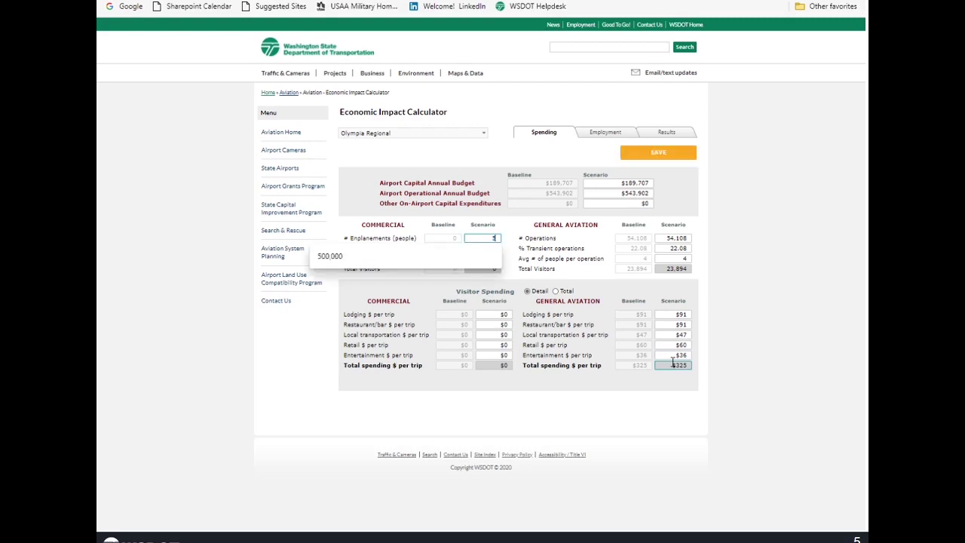
text(00000)
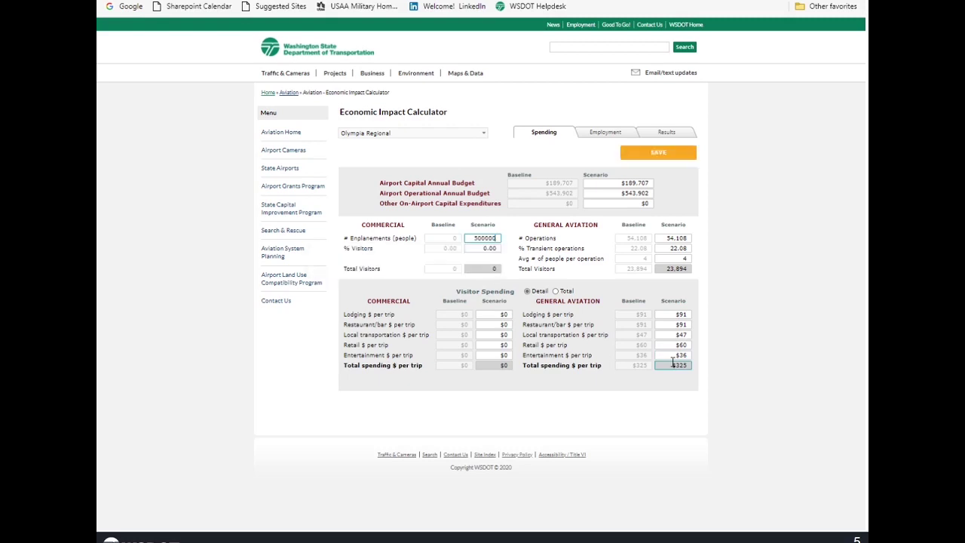
key(Tab)
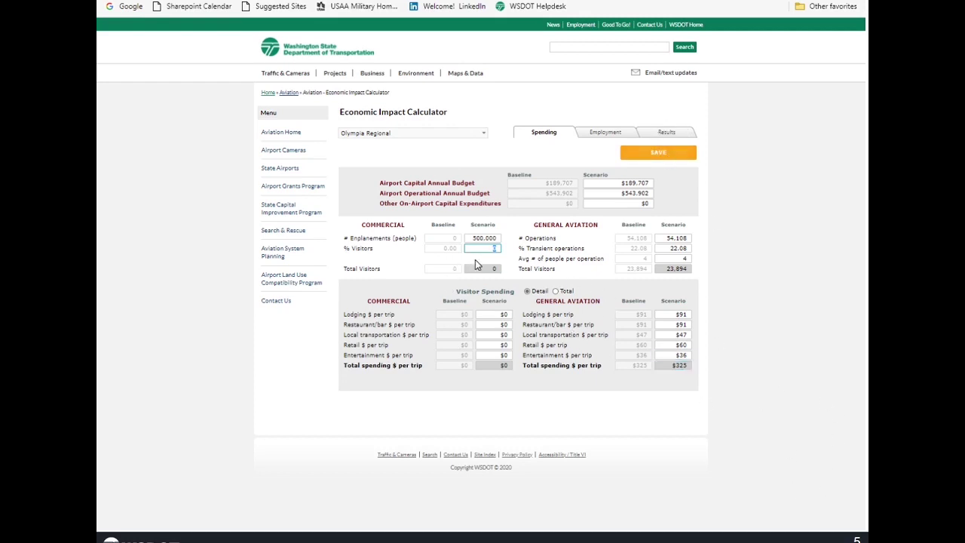
text(45)
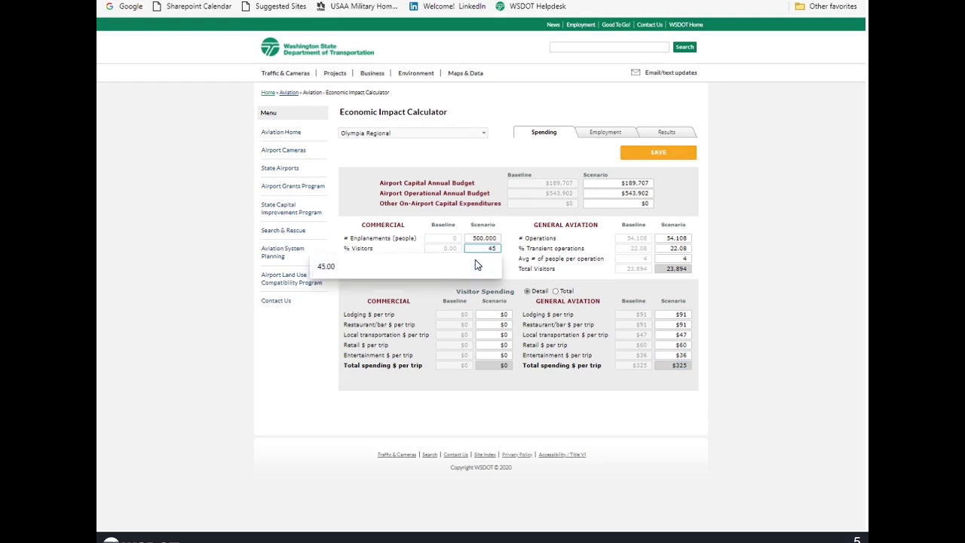
click(758, 320)
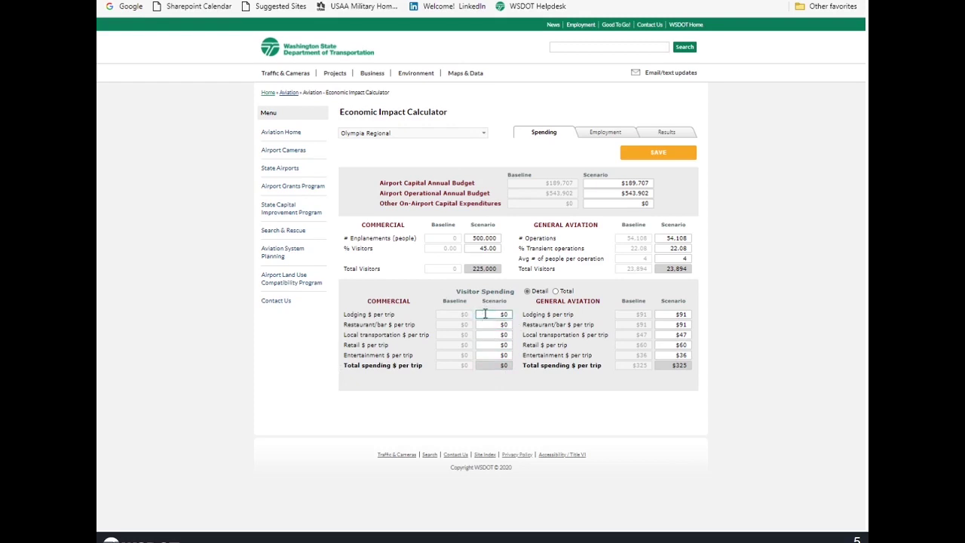
Review the commercial per-trip lodging, local transportation, retail and entertainment spending fields
click(499, 314)
click(489, 334)
click(487, 344)
click(487, 354)
Switch commercial visitor spending to a single $500 per-trip total, save, and view results
click(556, 292)
click(495, 366)
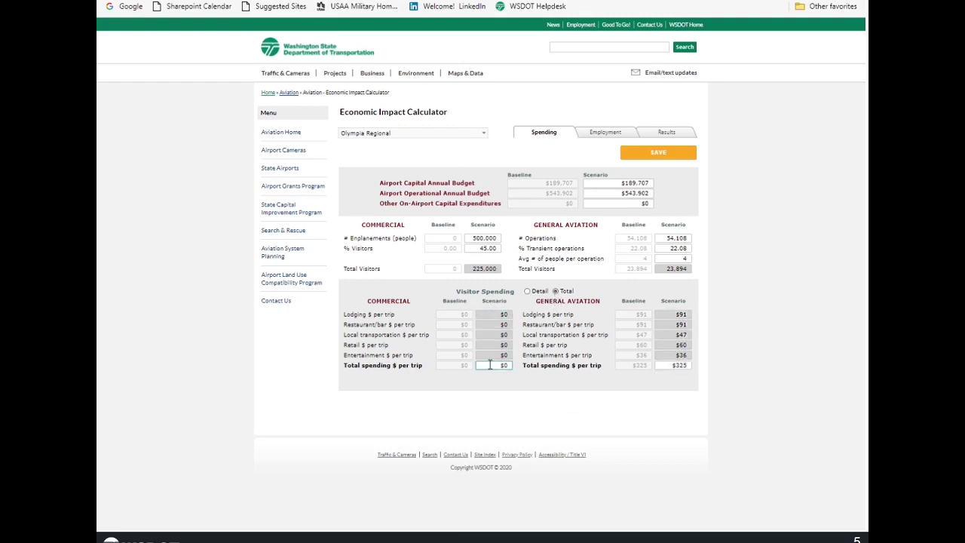
text(500)
click(756, 428)
click(660, 155)
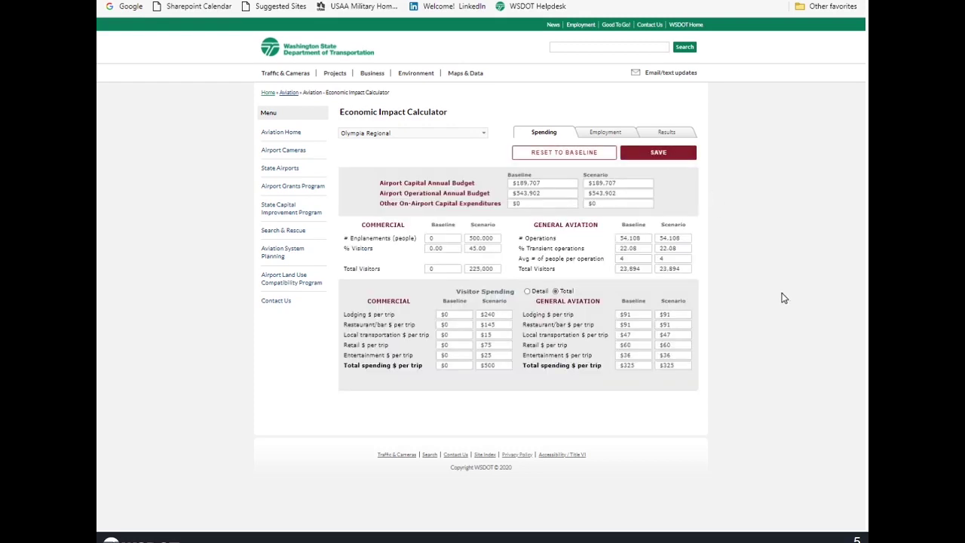
click(666, 133)
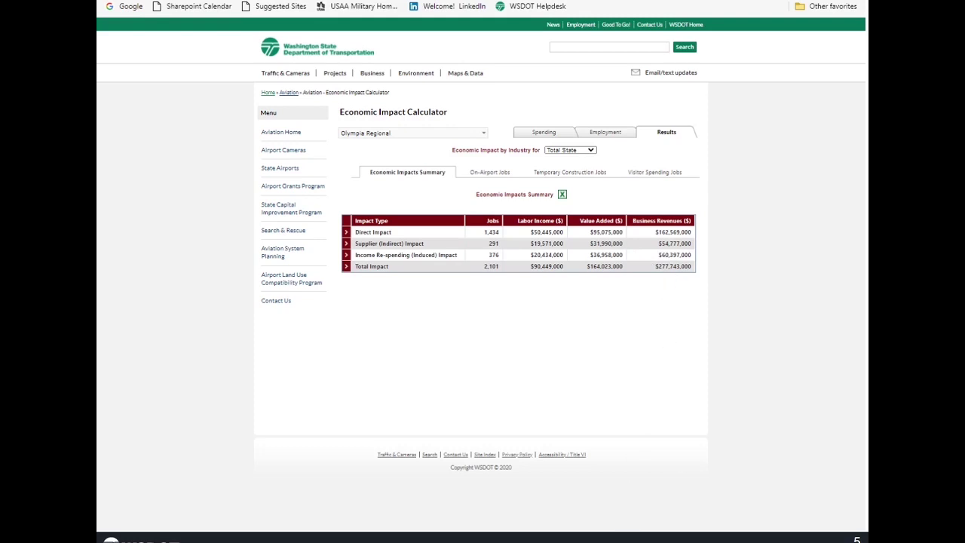
View Olympia Regional's Economic Impacts Summary table showing 2,101 total jobs
click(553, 527)
Show the Visitor Spending Jobs by sector table (1,688 jobs), then bring Excel forward
click(663, 175)
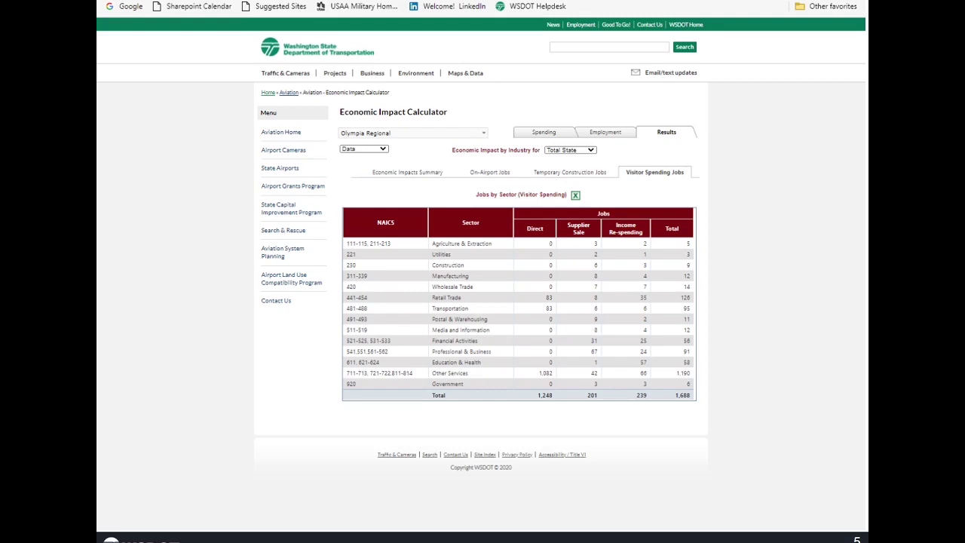
mouse_move(580, 536)
click(645, 489)
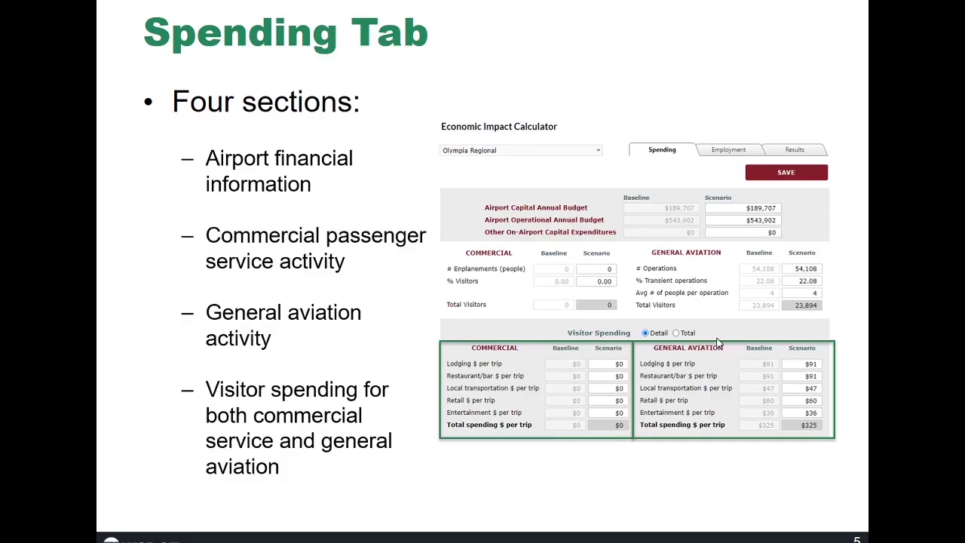
Advance the presentation from slide 5 through the Employment Tab slides to slide 8
key(Right)
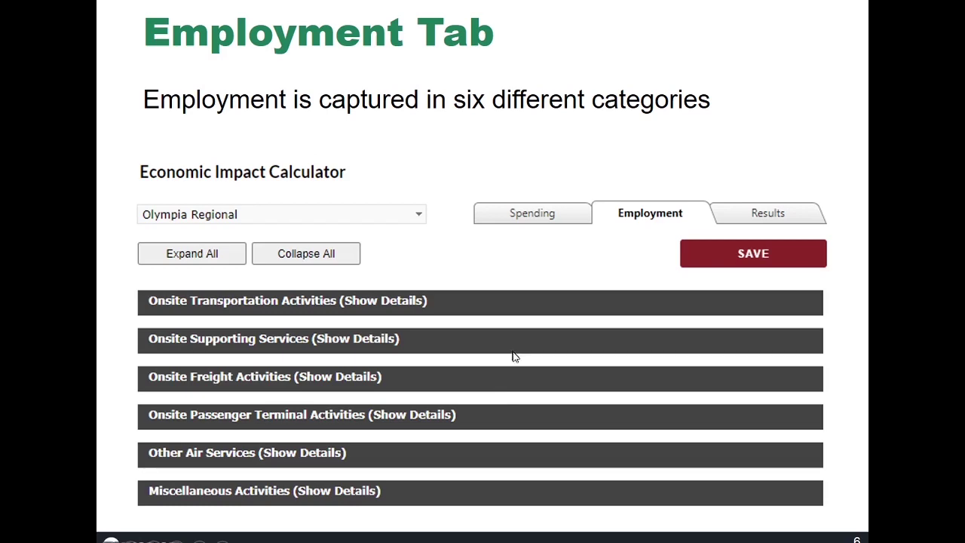
click(746, 535)
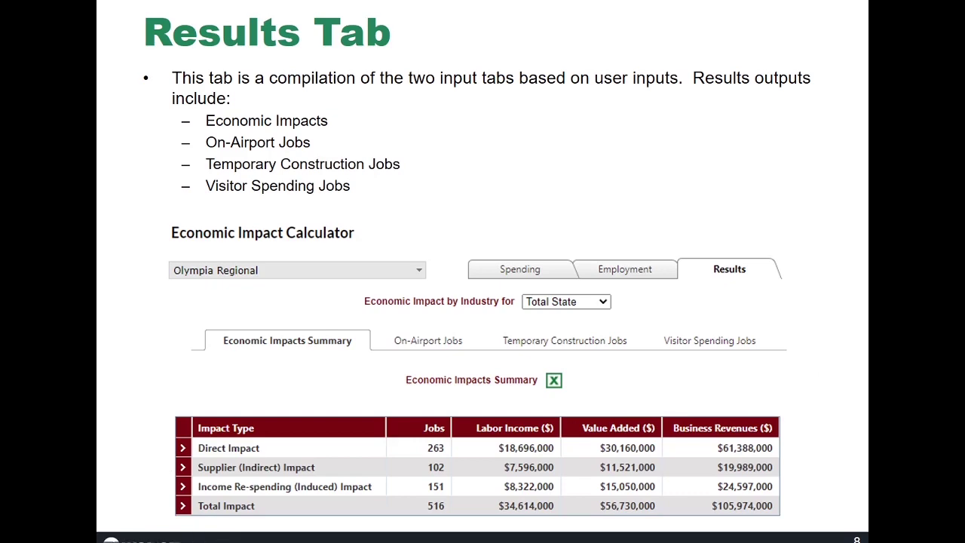
key(Right)
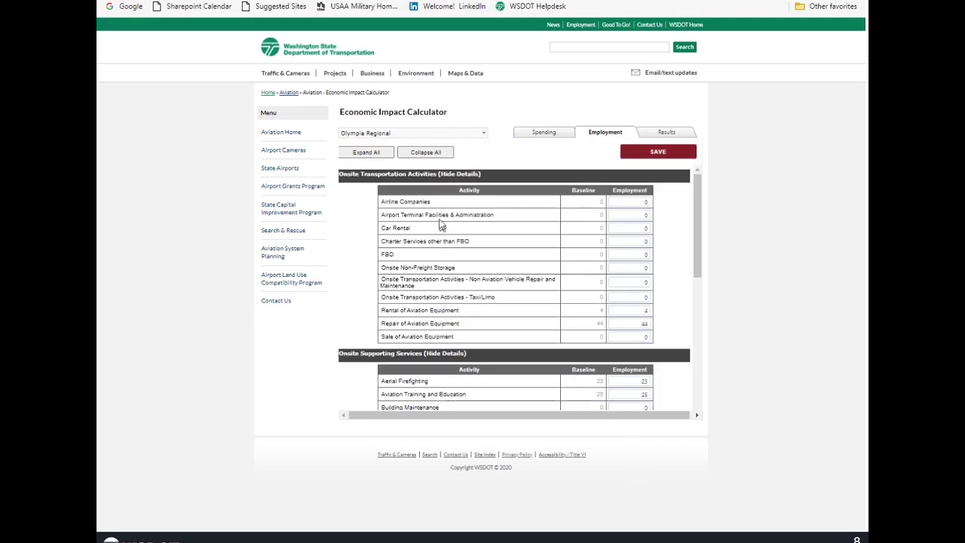
Scroll through Olympia Regional's employment activity tables, then switch to the manual's on-site transportation section
scroll(443, 211, down, 2)
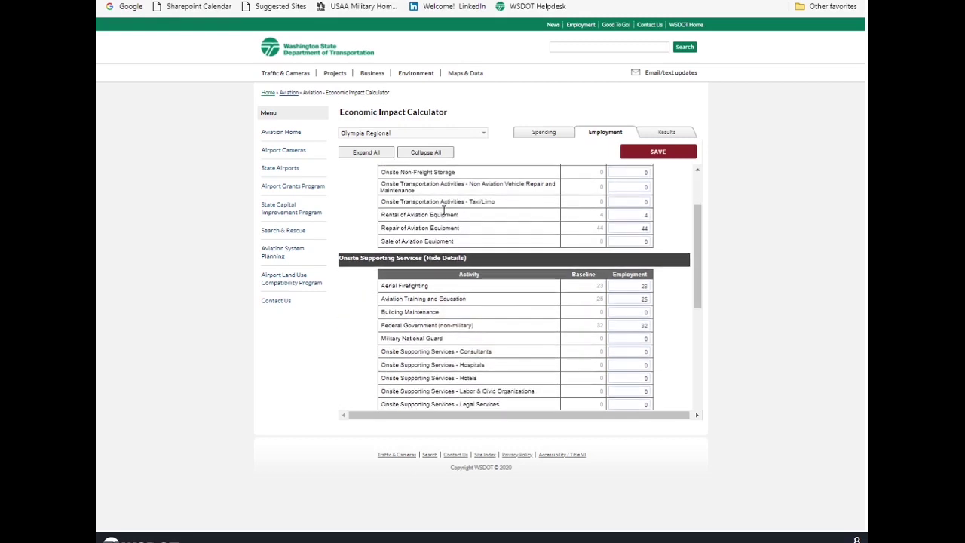
scroll(513, 214, up, 2)
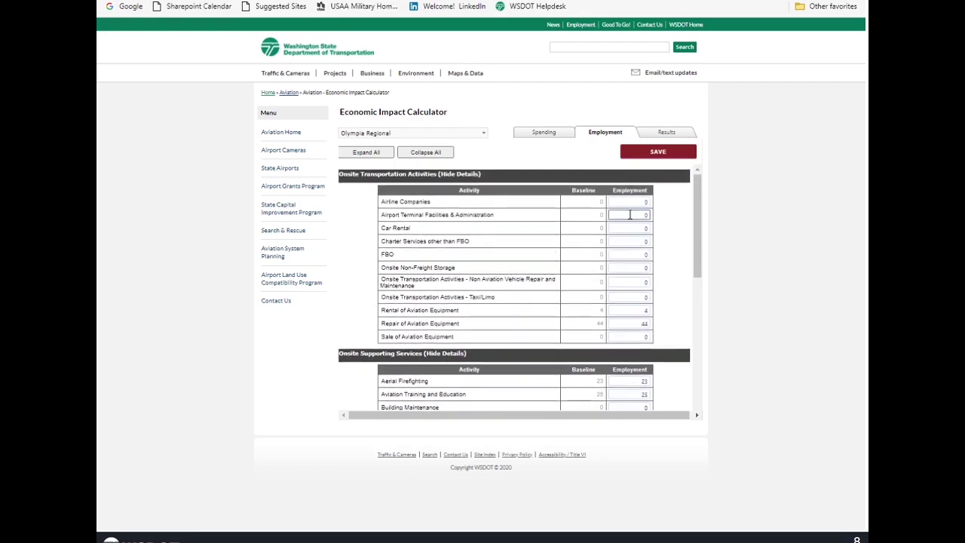
scroll(620, 303, down, 5)
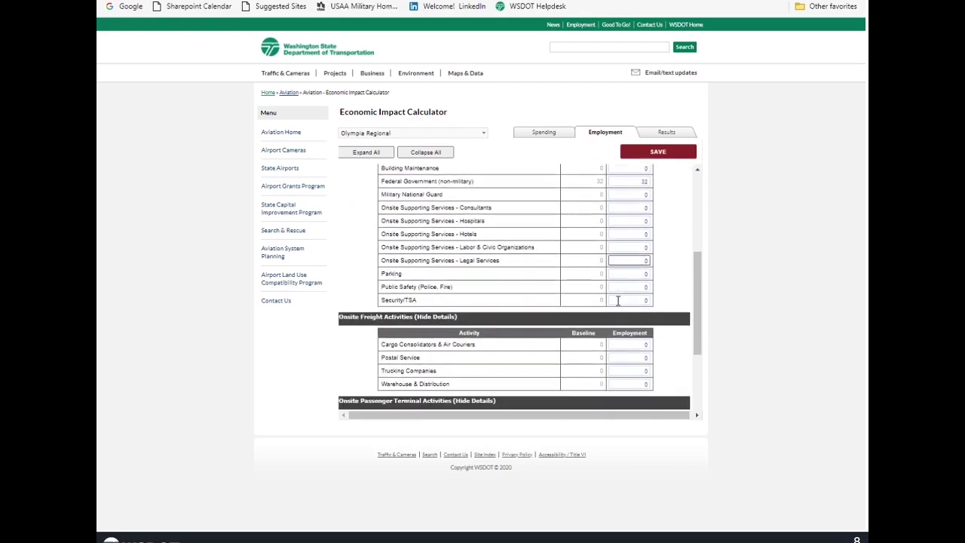
scroll(617, 300, down, 2)
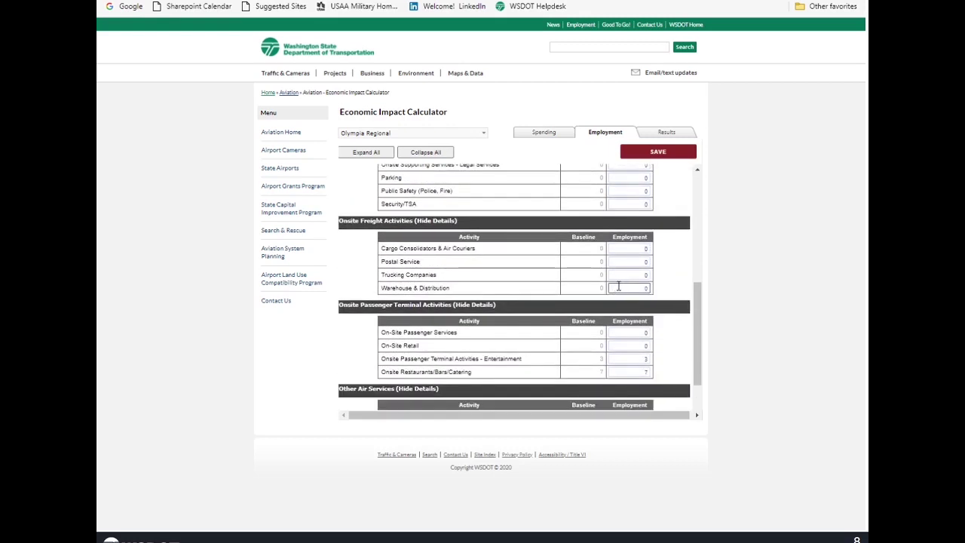
scroll(618, 286, up, 7)
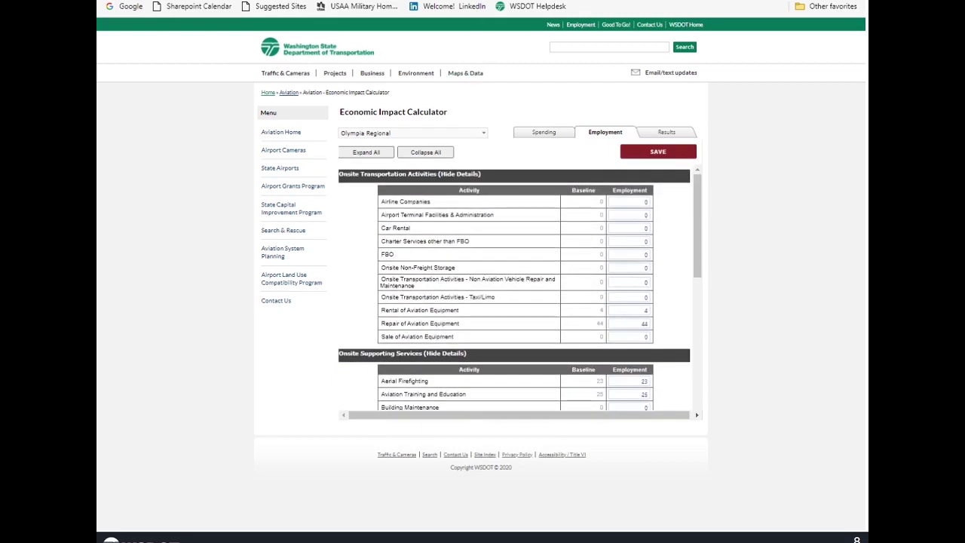
key(ctrl+Tab)
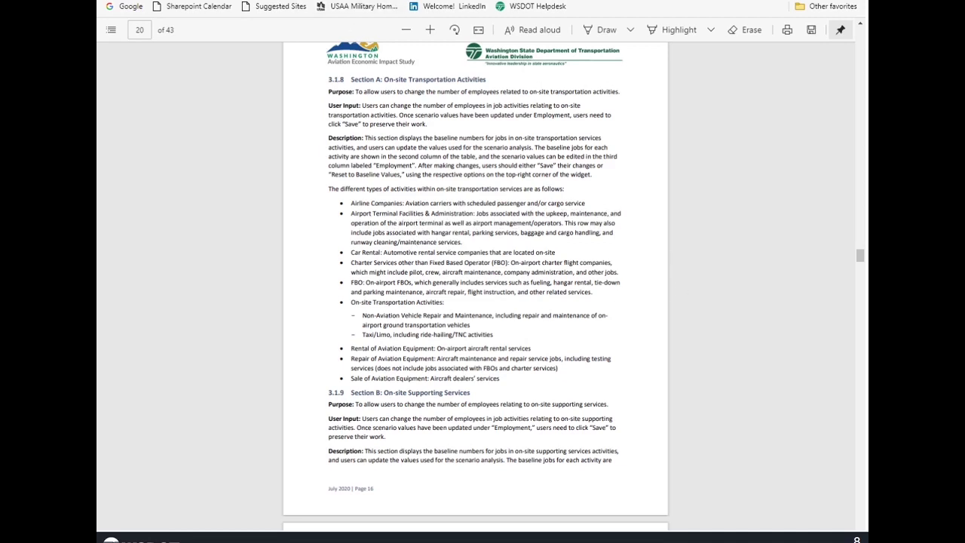
key(ctrl+Tab)
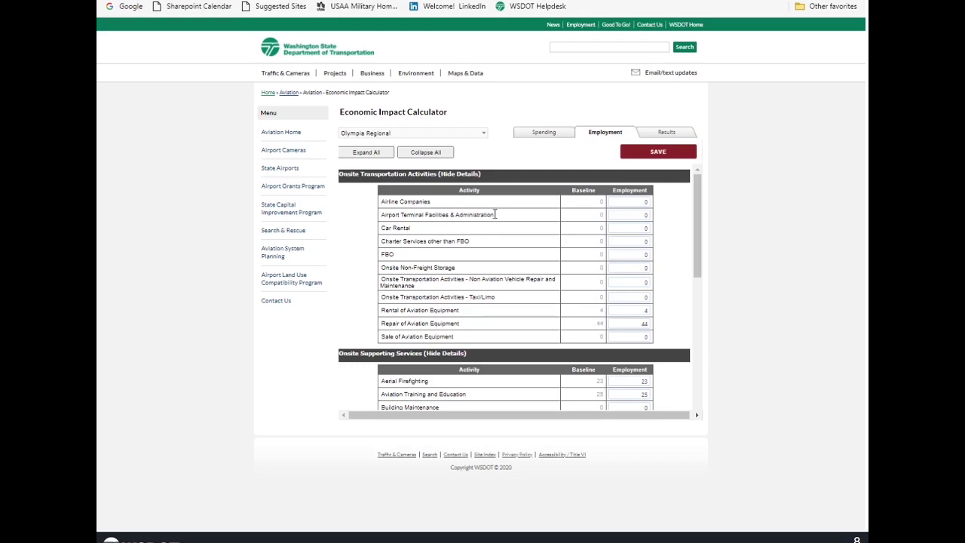
scroll(580, 311, down, 3)
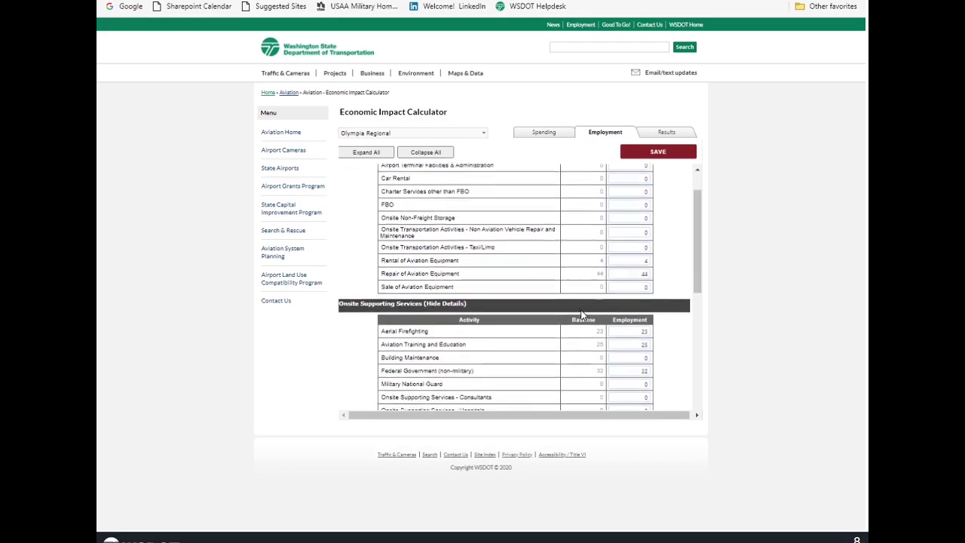
scroll(580, 313, down, 8)
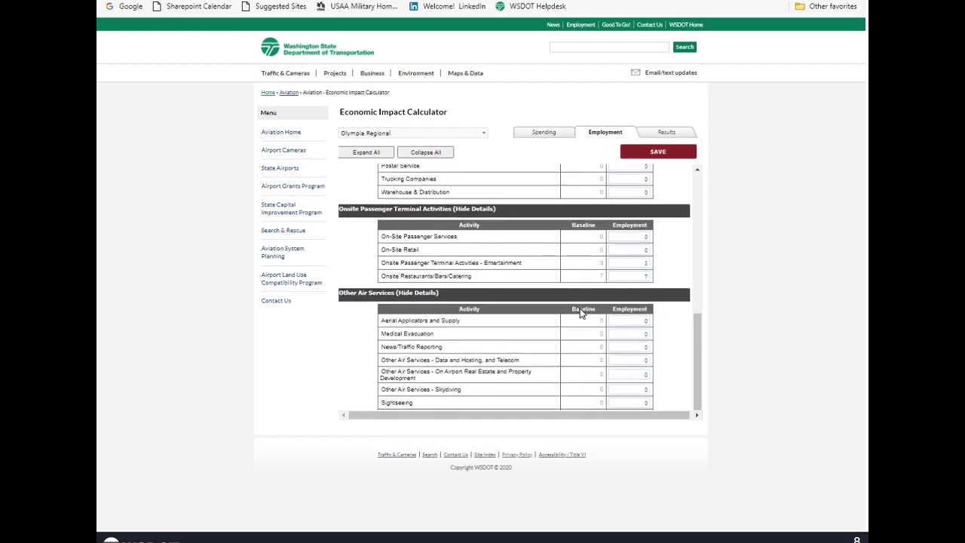
scroll(579, 307, down, 2)
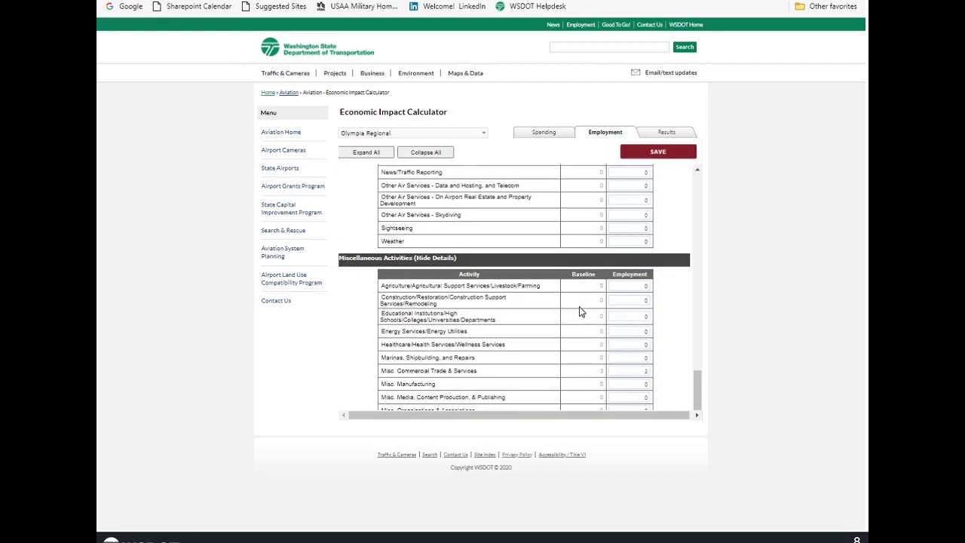
scroll(580, 320, up, 1)
scroll(580, 324, up, 8)
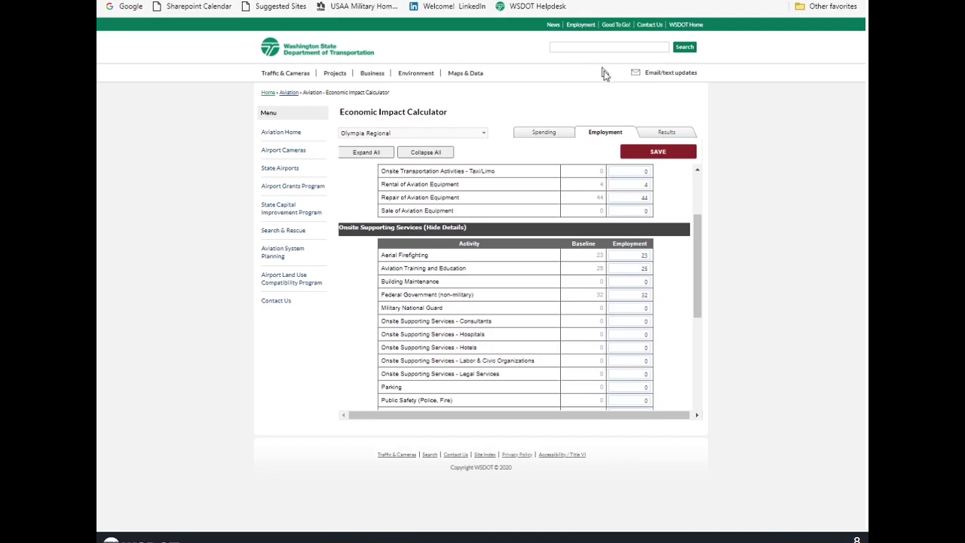
Show the Results Economic Impacts Summary, then advance to the Results Output Options slide
click(666, 135)
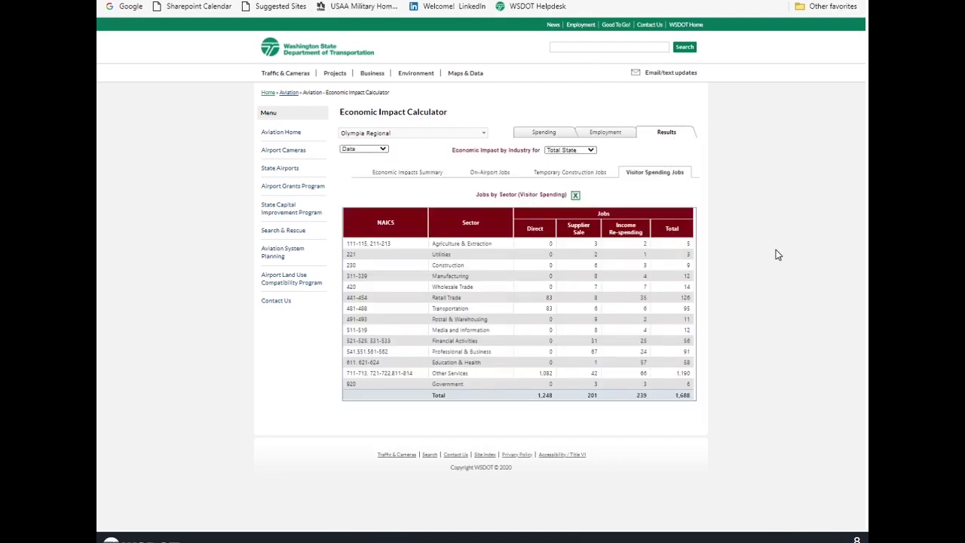
click(420, 175)
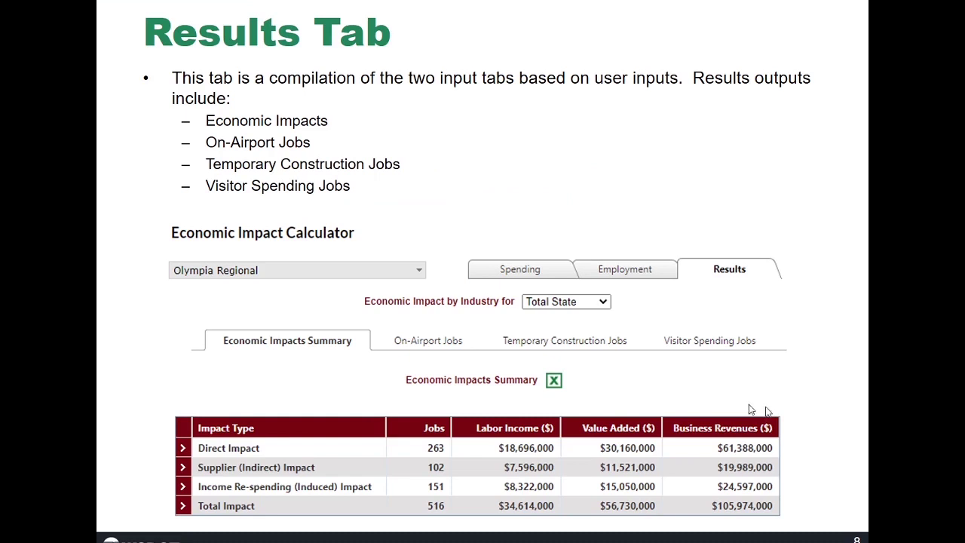
key(Right)
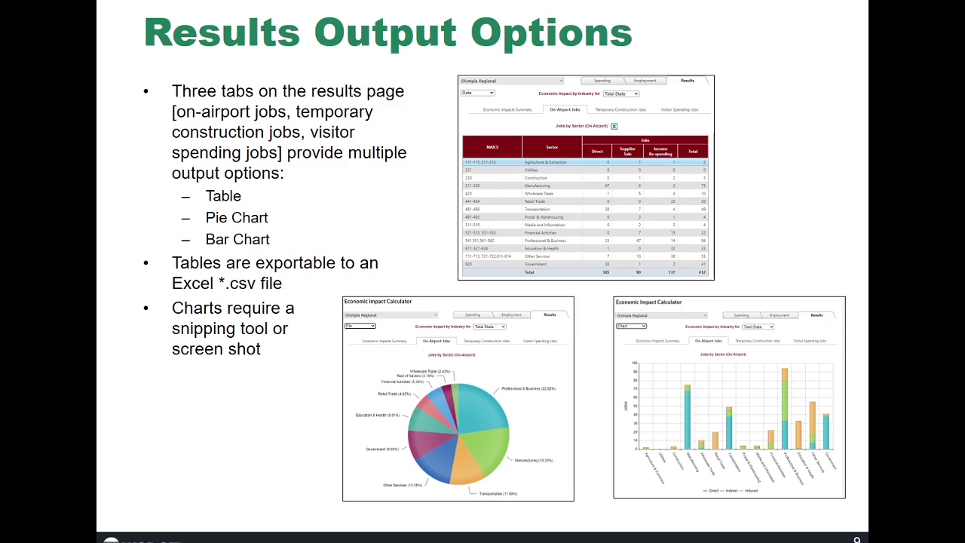
Return to the calculator's Economic Impacts Summary totalling 2,101 jobs
key(alt+Tab)
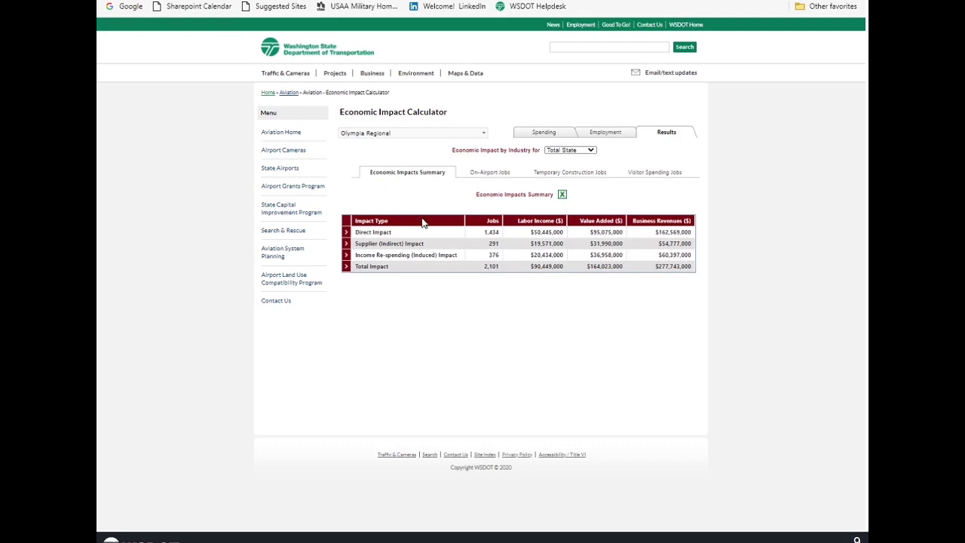
Display the On-Airport Jobs by sector table, totalling 412 jobs with 185 direct
click(494, 177)
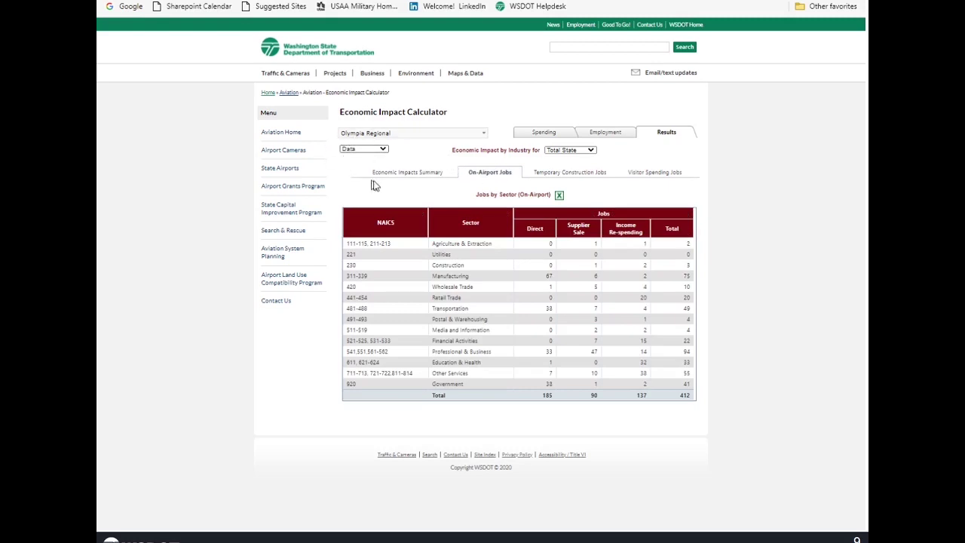
click(424, 176)
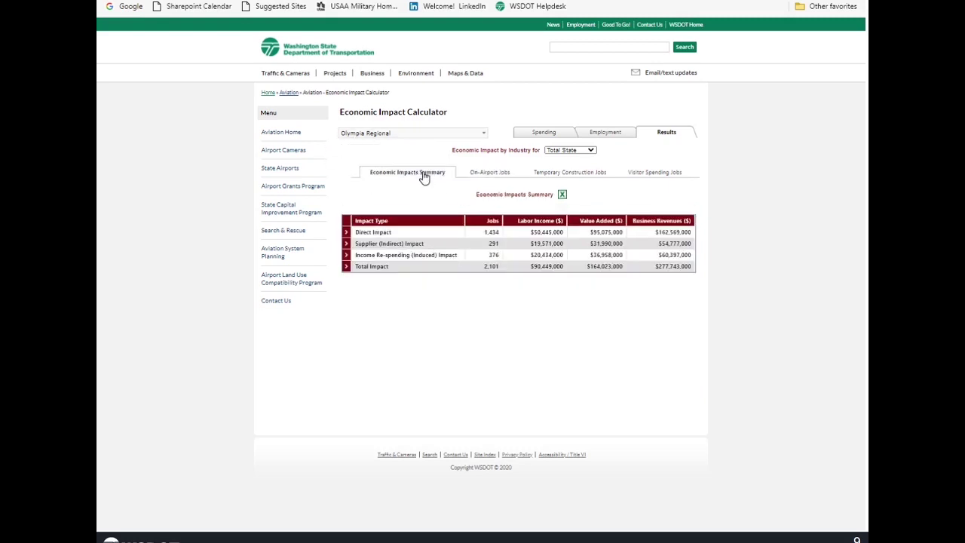
click(490, 176)
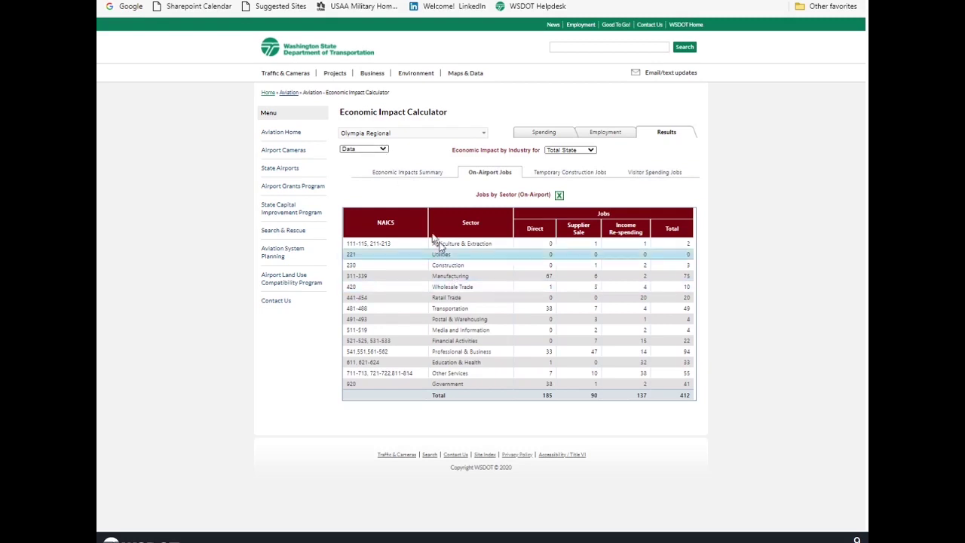
click(383, 151)
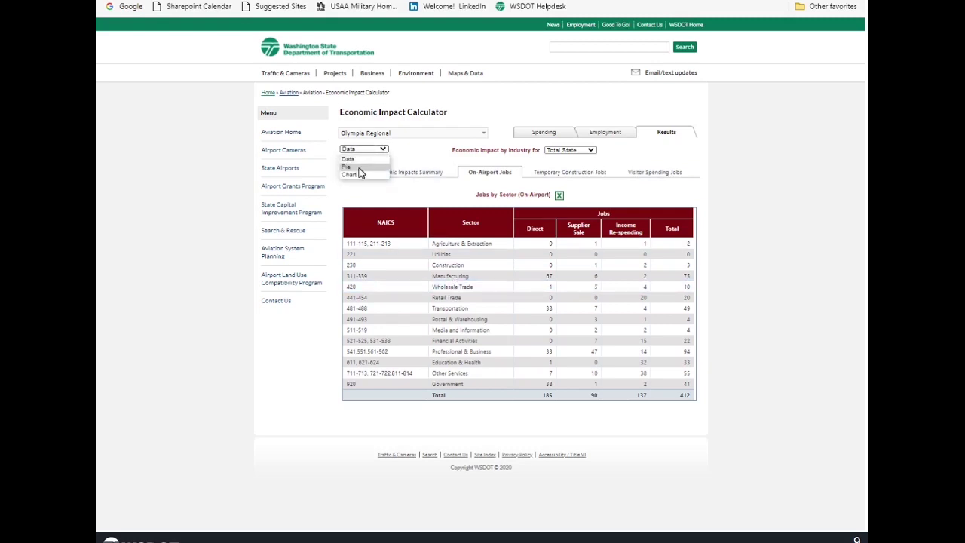
Chart on-airport jobs as a pie, then as a stacked bar of direct, indirect and induced jobs
click(360, 171)
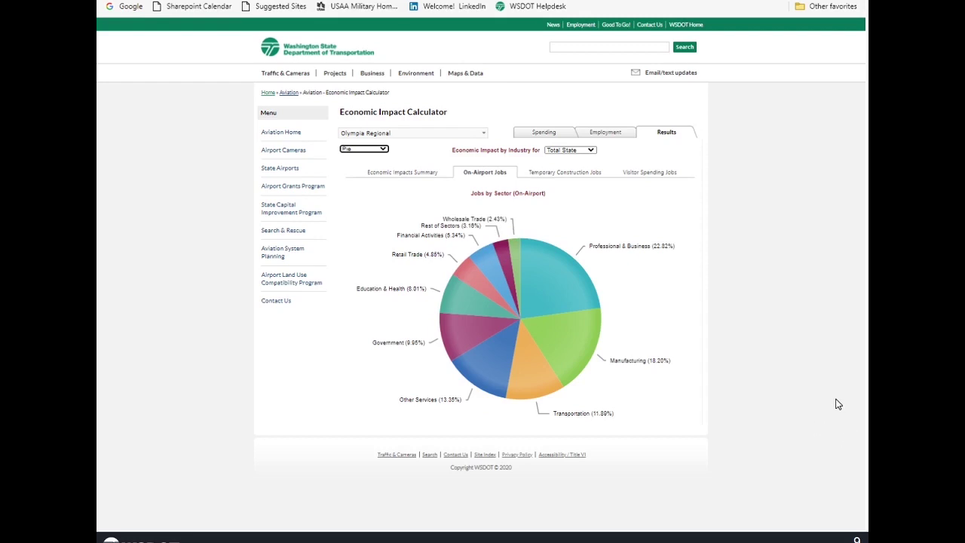
click(383, 149)
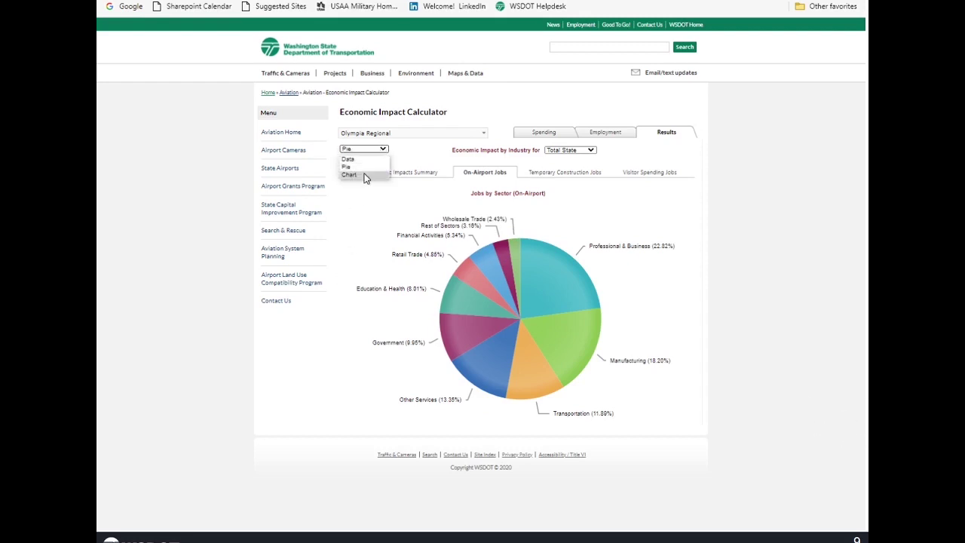
click(366, 175)
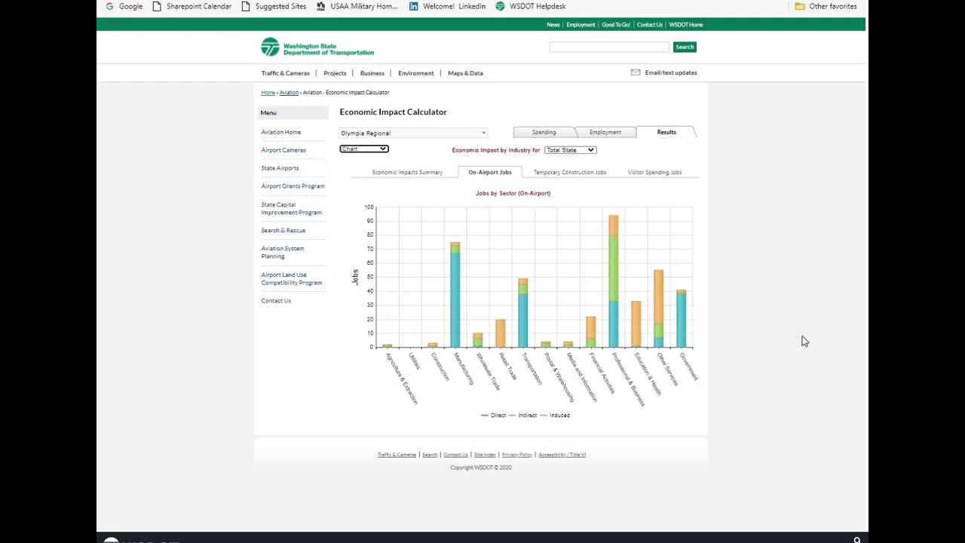